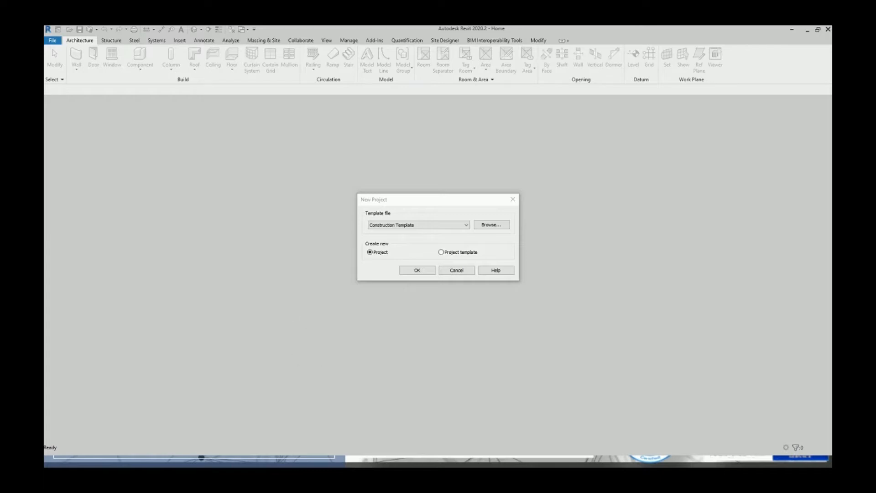
Step: Create a new project, not a project template, based on the Mechanical Template
{"action": "left_click", "coordinate": [441, 252]}
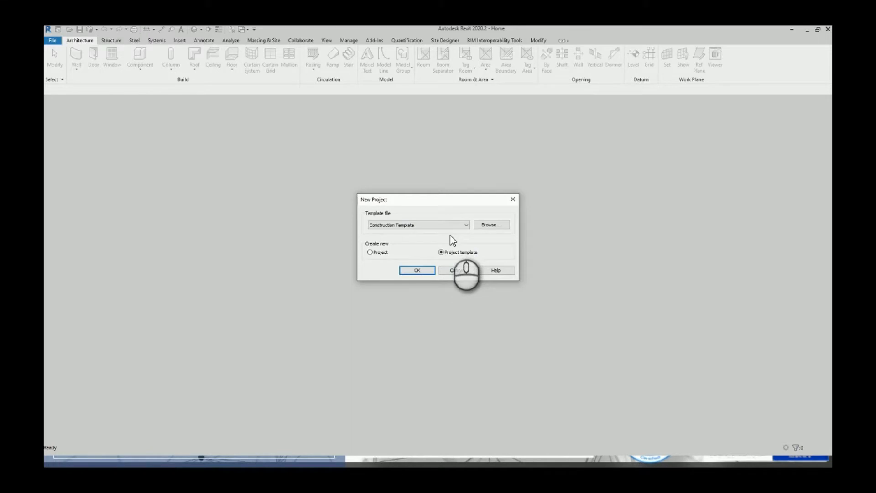
{"action": "left_click", "coordinate": [369, 252]}
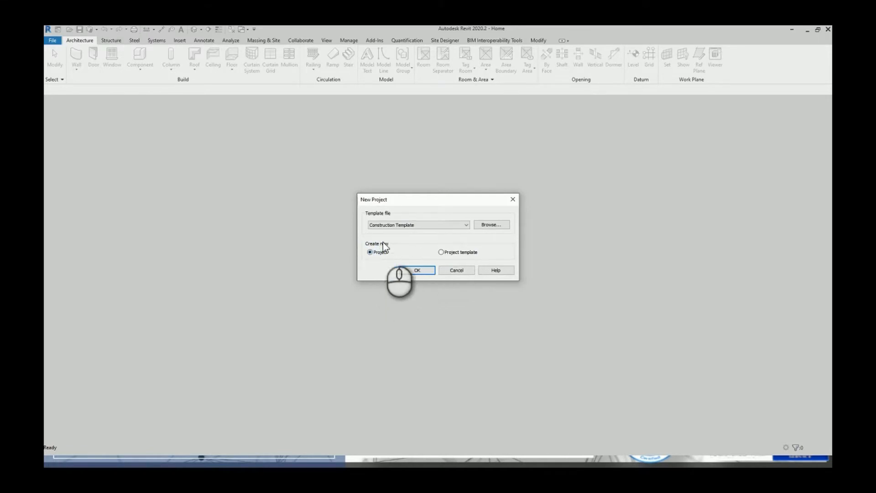
{"action": "left_click", "coordinate": [436, 225]}
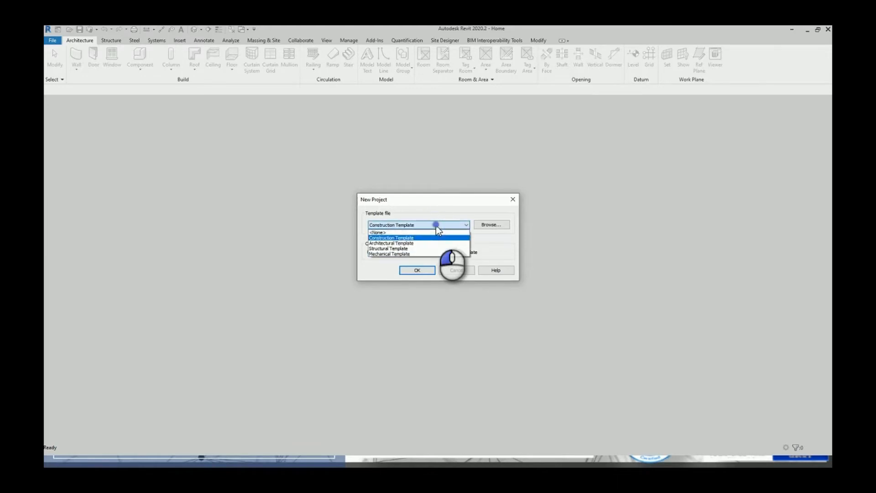
{"action": "left_click", "coordinate": [420, 254]}
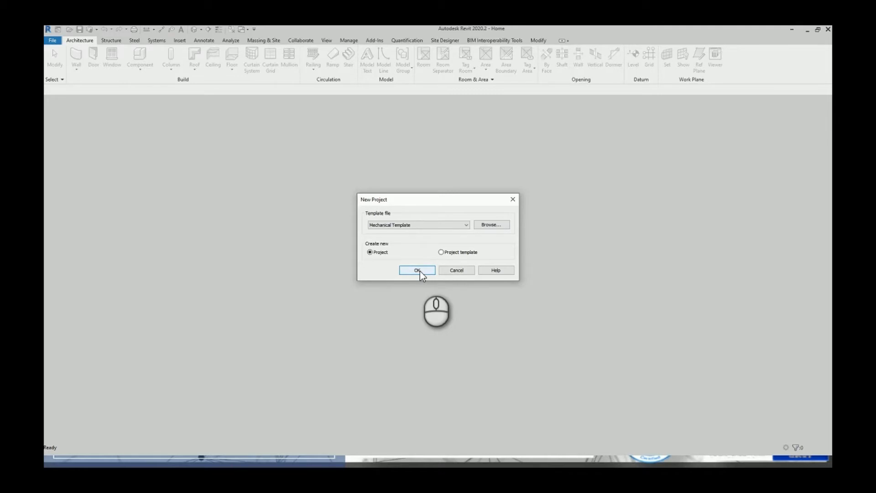
{"action": "left_click", "coordinate": [419, 270]}
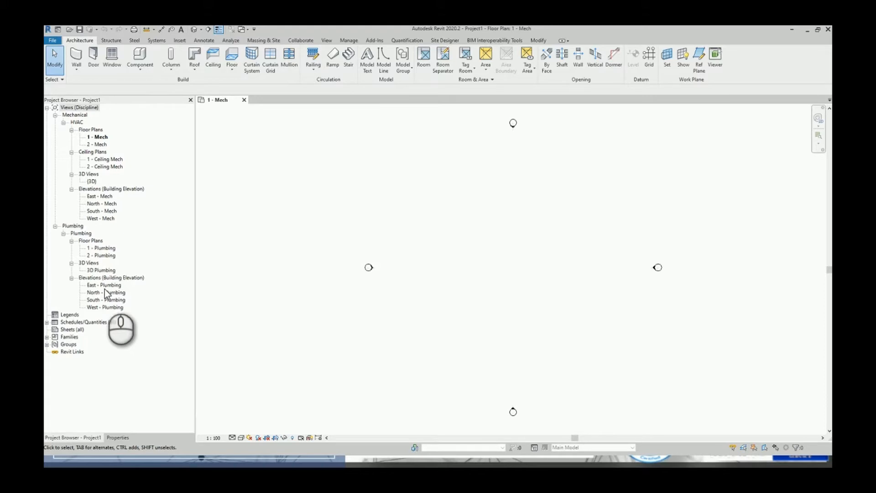
Step: Expand the project's Families and look over the air terminal, duct, pipe insulation and piping system categories
{"action": "left_click", "coordinate": [47, 337]}
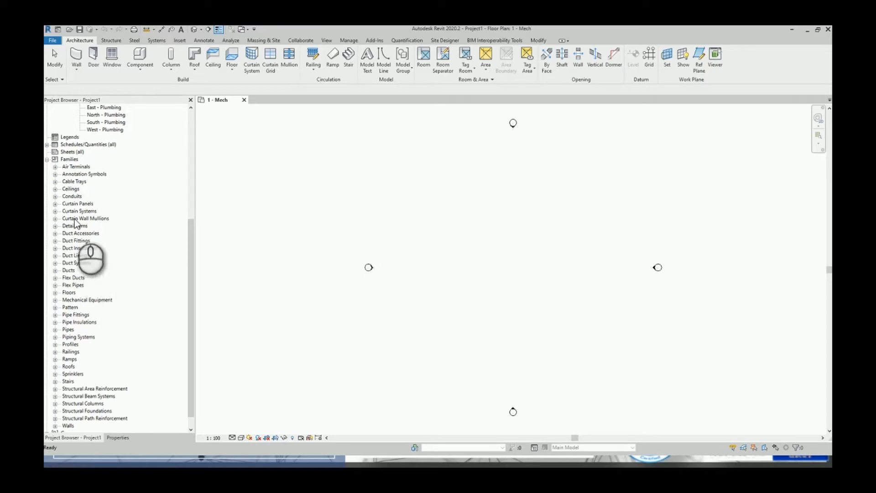
{"action": "left_click", "coordinate": [75, 167]}
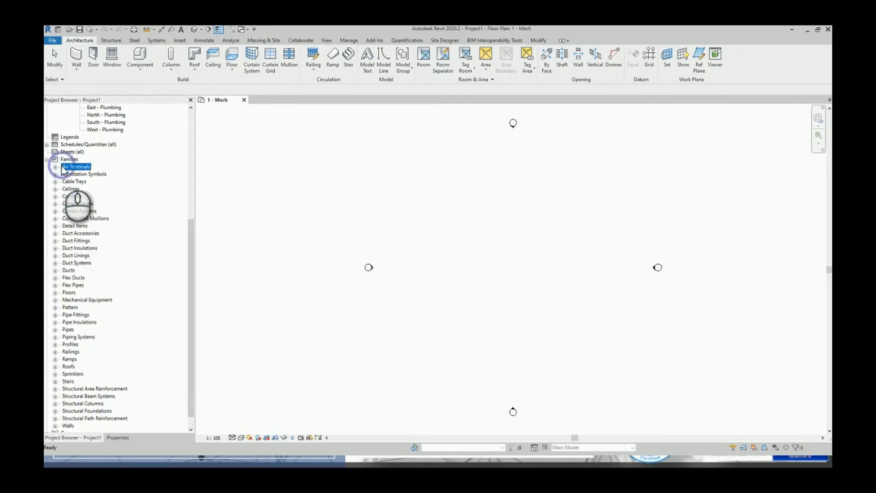
{"action": "left_click", "coordinate": [84, 241]}
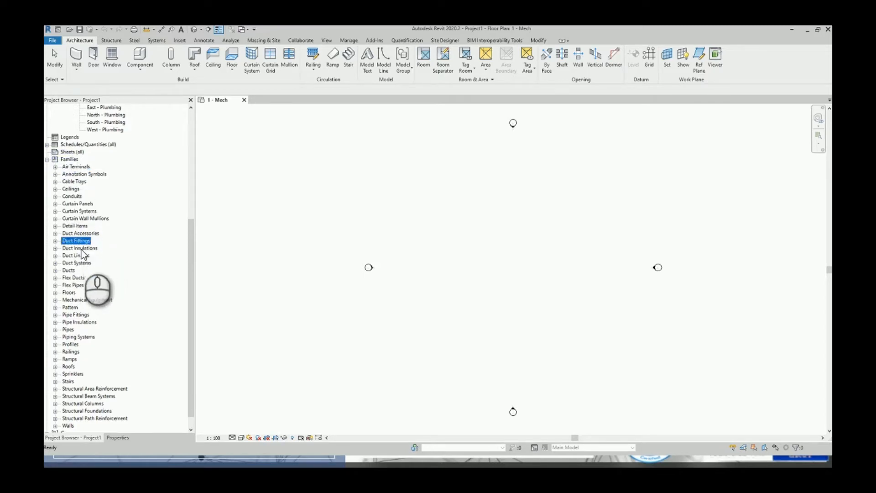
{"action": "left_click", "coordinate": [77, 256]}
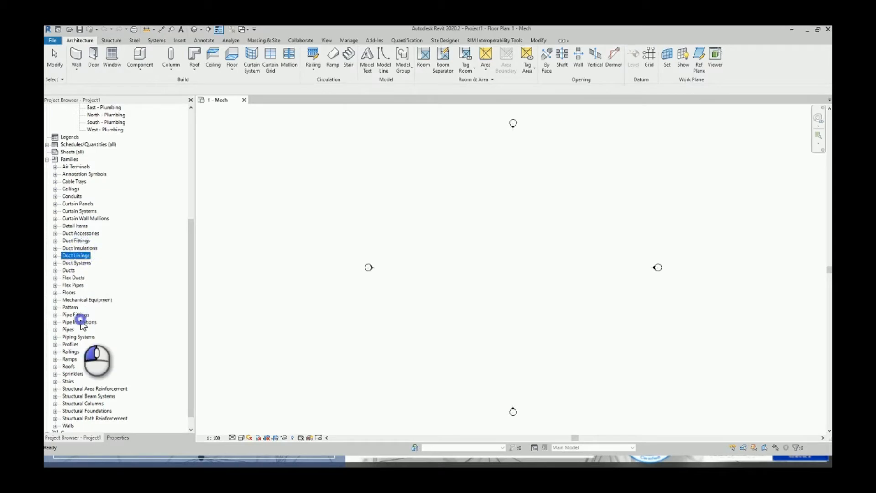
{"action": "left_click", "coordinate": [78, 322]}
{"action": "left_click", "coordinate": [78, 338]}
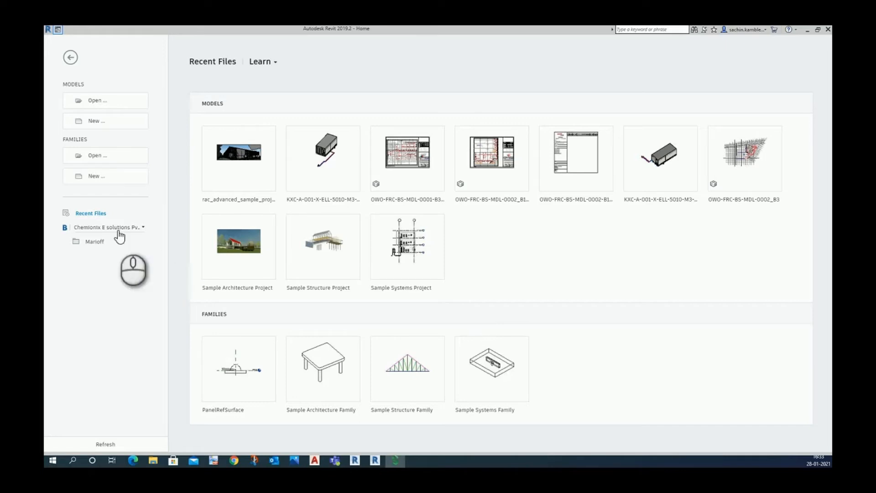
Step: Open rac_advanced_sample_project and set its starting view to 3D View: From Parking Area
{"action": "left_click", "coordinate": [243, 201]}
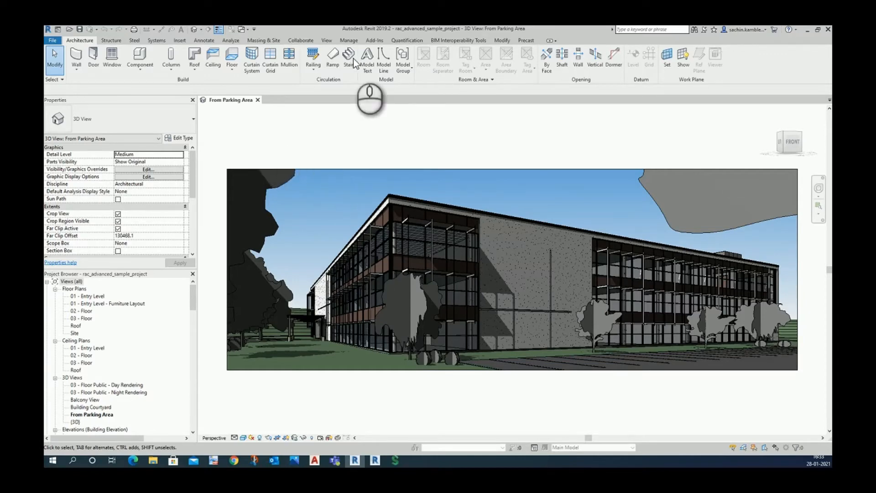
{"action": "left_click", "coordinate": [347, 40]}
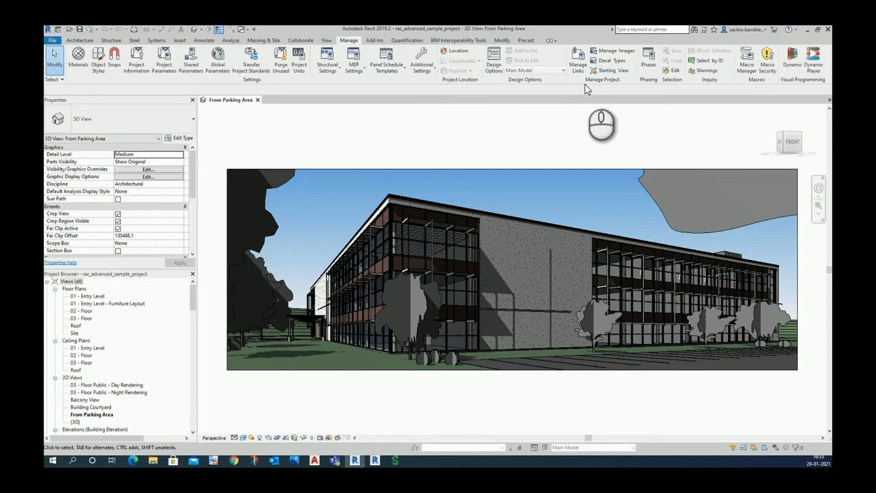
{"action": "left_click", "coordinate": [612, 72]}
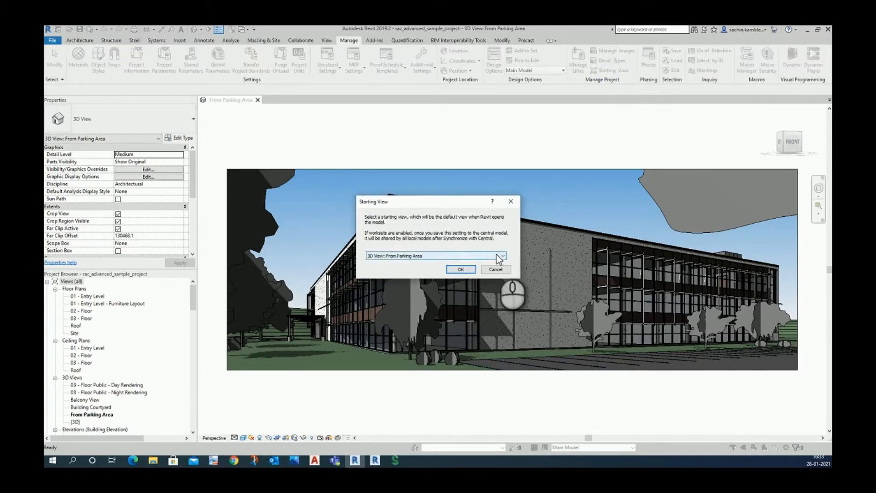
{"action": "left_click", "coordinate": [500, 257]}
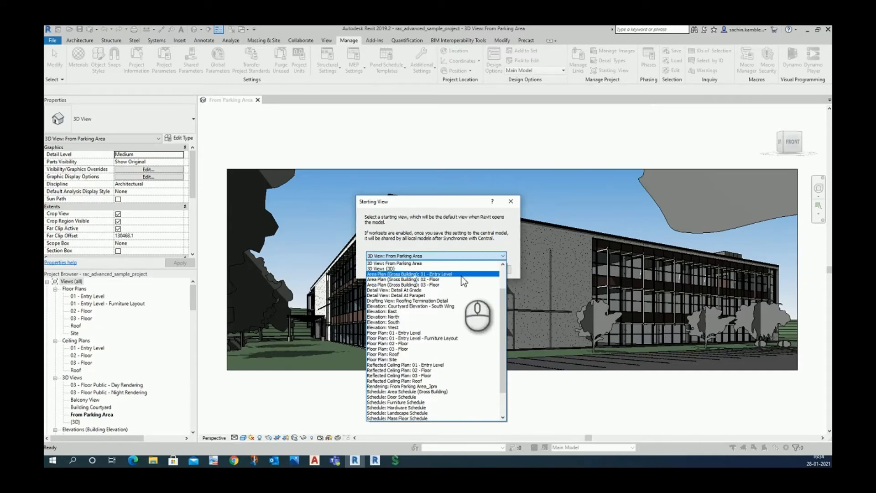
{"action": "left_click", "coordinate": [451, 268]}
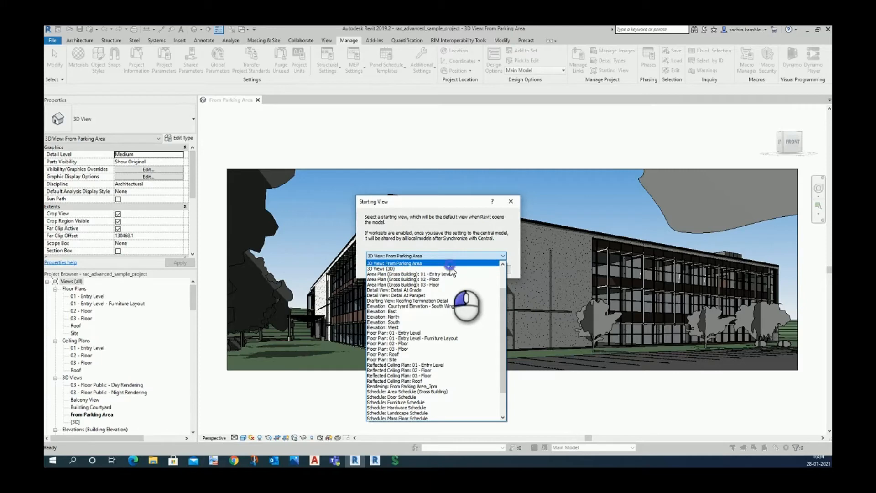
{"action": "left_click", "coordinate": [455, 268]}
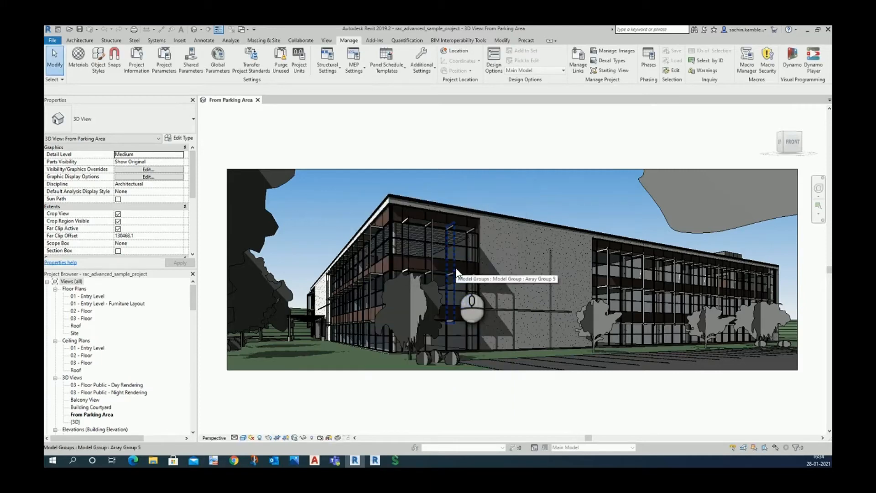
Step: Review the available file commands for creating, opening, saving, exporting and printing the project
{"action": "left_click", "coordinate": [59, 43]}
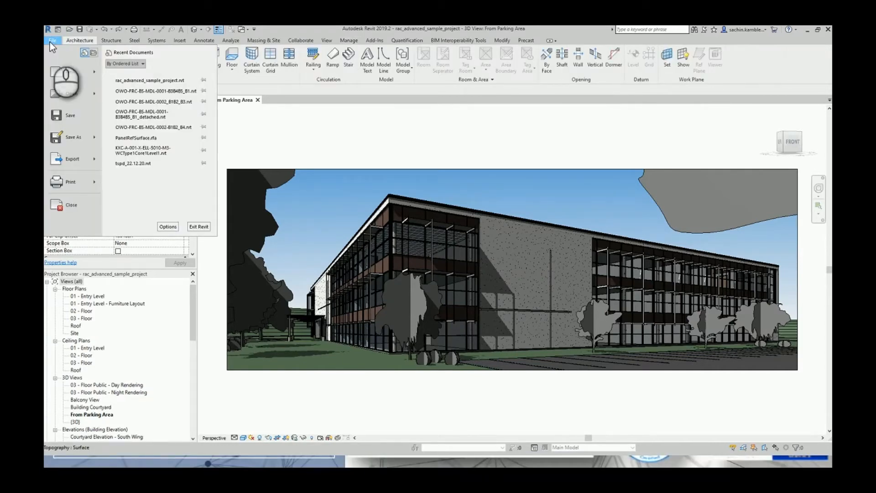
{"action": "mouse_move", "coordinate": [64, 76]}
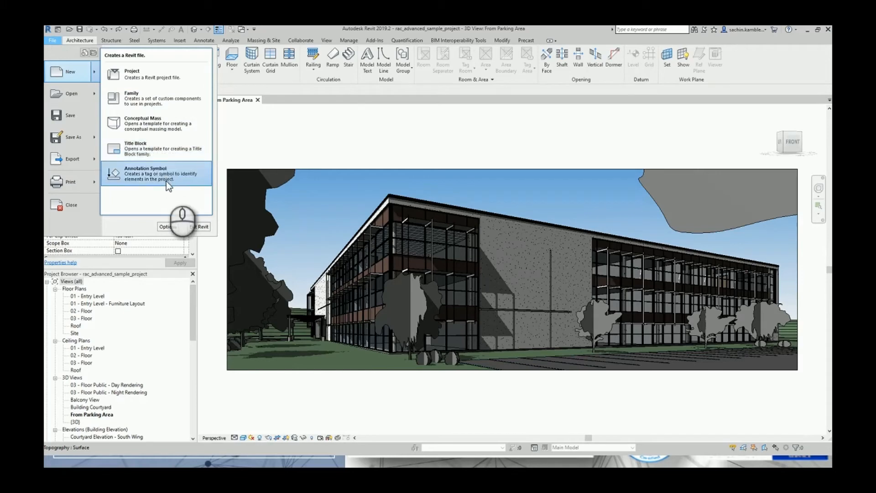
{"action": "left_click", "coordinate": [94, 96]}
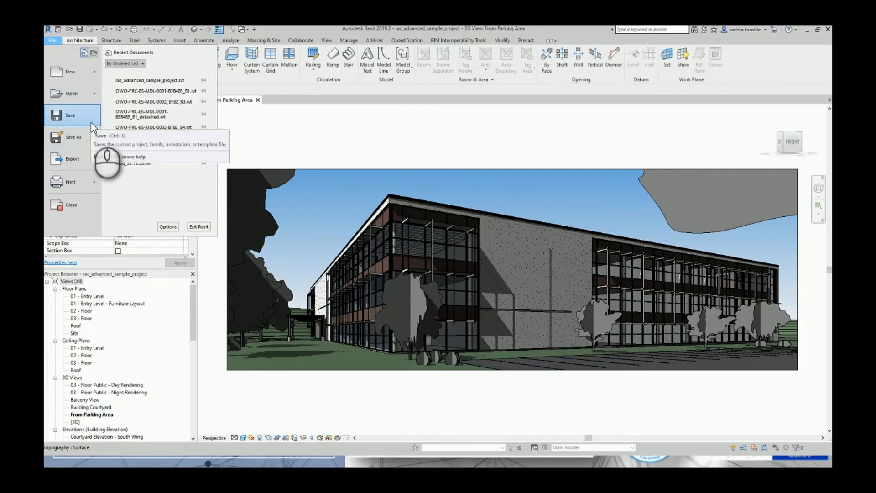
{"action": "mouse_move", "coordinate": [82, 132]}
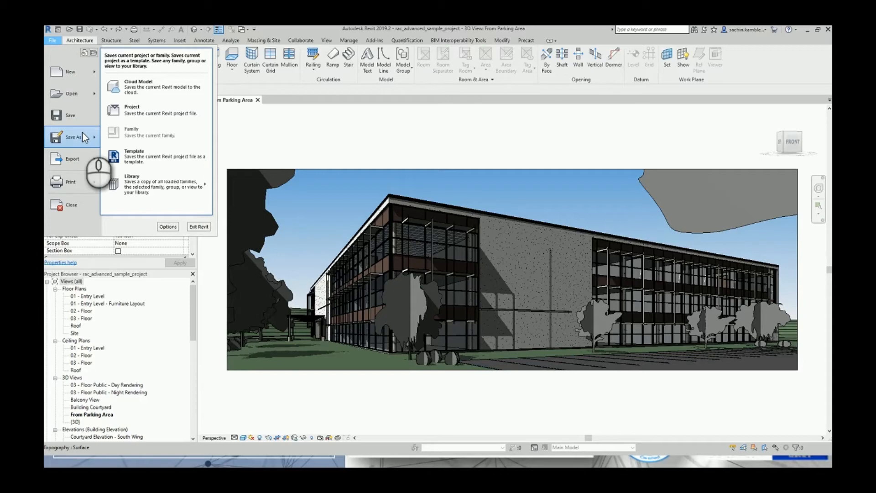
{"action": "mouse_move", "coordinate": [97, 163]}
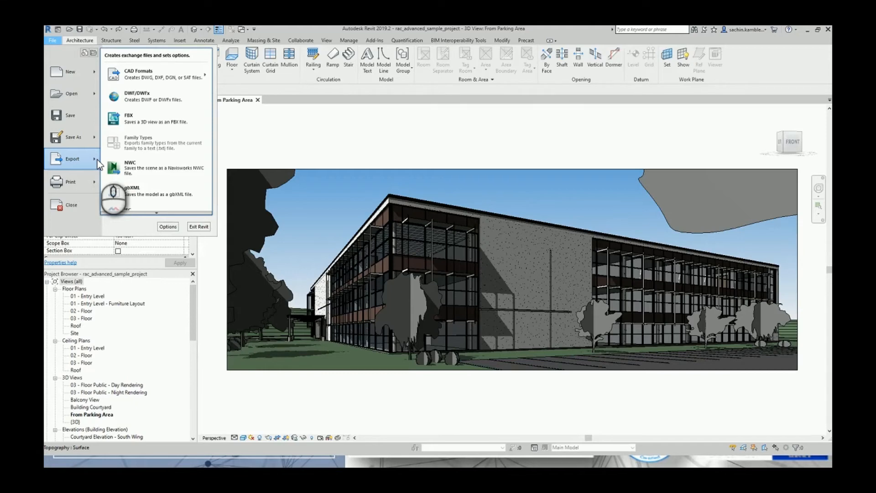
{"action": "left_click", "coordinate": [95, 174]}
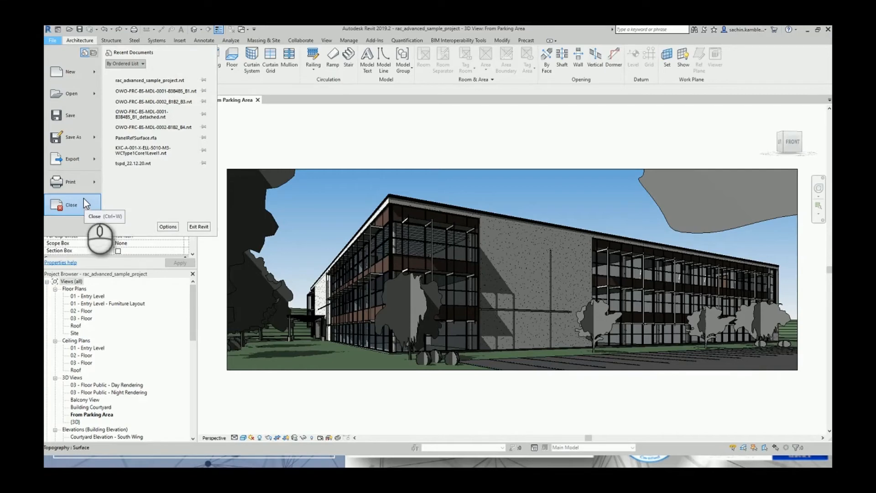
{"action": "mouse_move", "coordinate": [67, 175]}
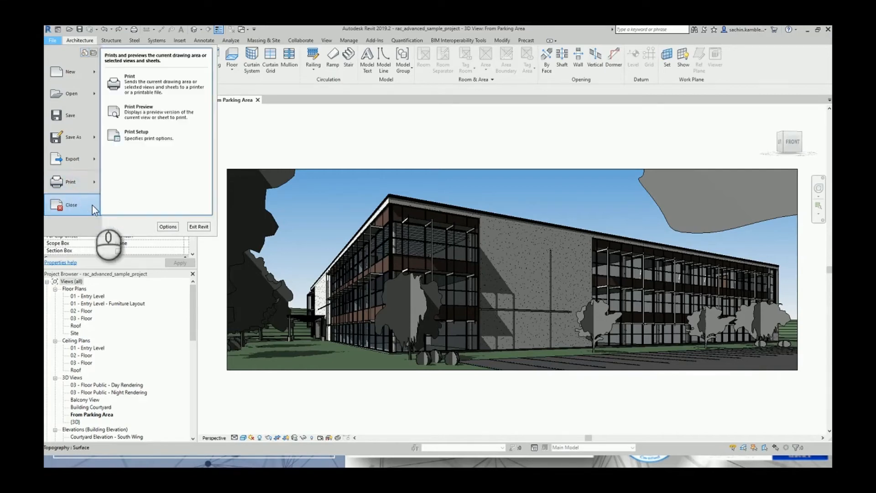
Step: Open the program options and examine the General save reminder interval and the User Interface tools and analyses list
{"action": "left_click", "coordinate": [169, 226]}
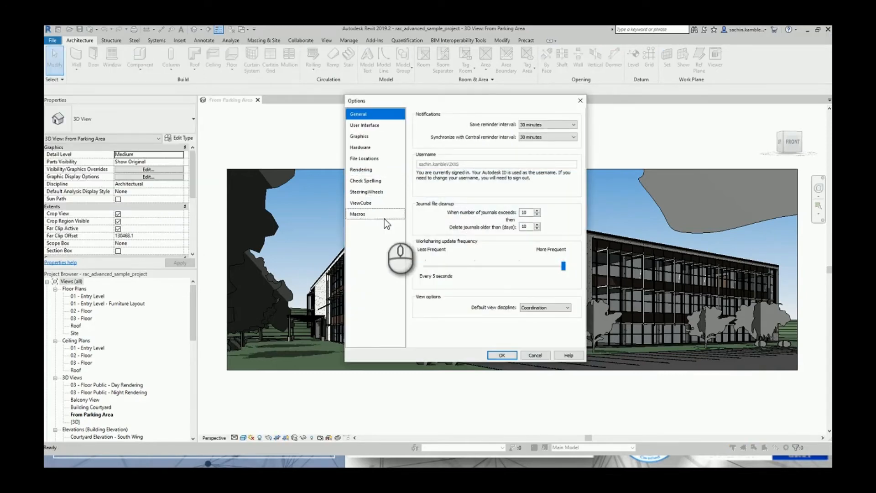
{"action": "left_click", "coordinate": [532, 125]}
{"action": "left_click", "coordinate": [533, 125]}
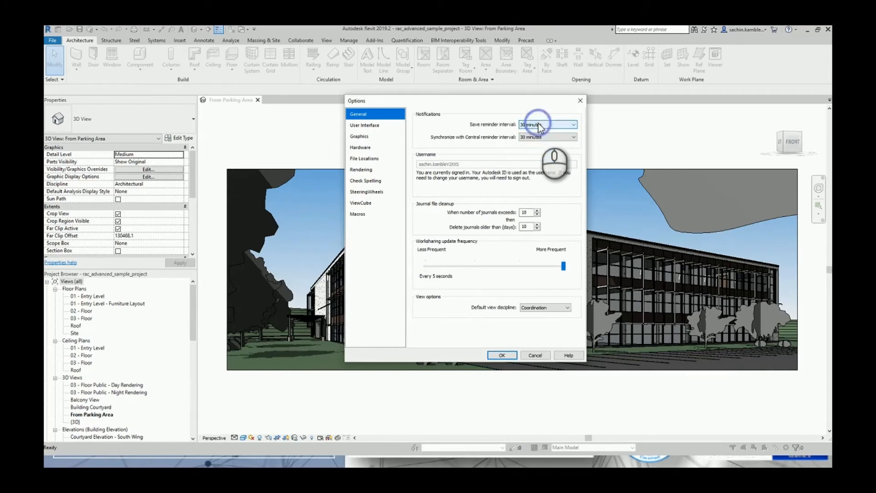
{"action": "left_click", "coordinate": [378, 127]}
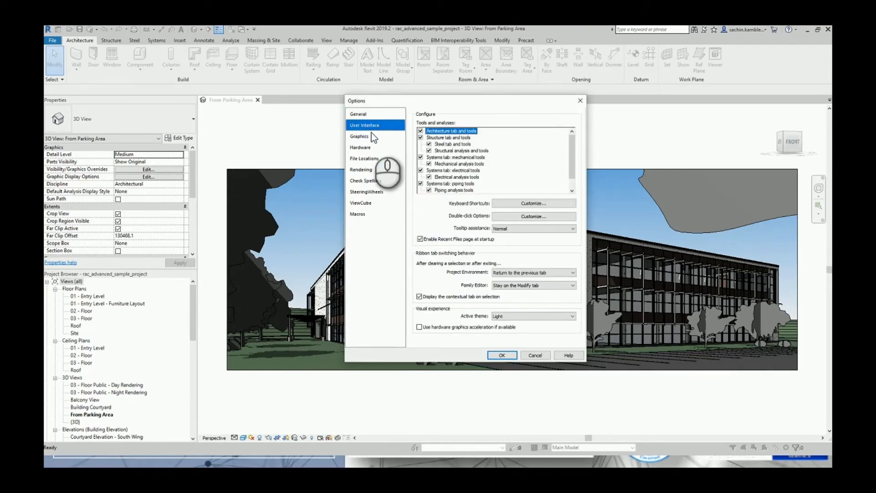
{"action": "left_click", "coordinate": [572, 152]}
{"action": "left_click_drag", "start_coordinate": [573, 164], "coordinate": [573, 172]}
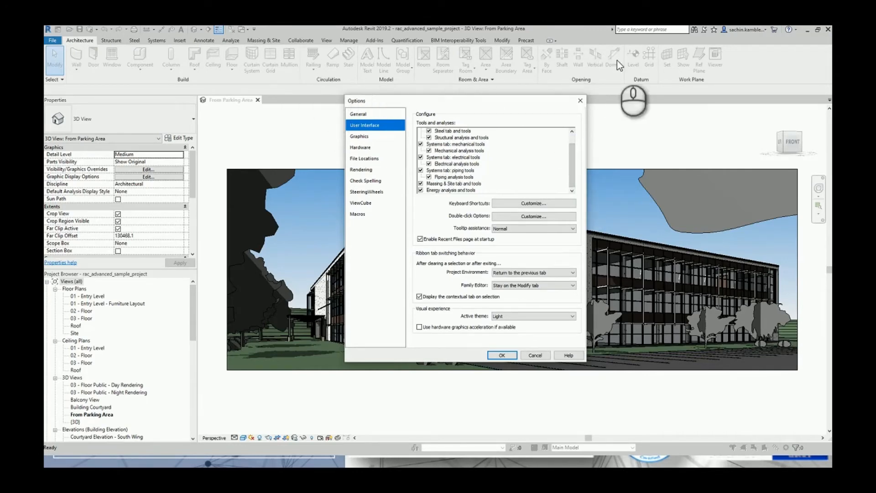
Step: Review the Graphics, Hardware, File Locations, Rendering, SteeringWheels, ViewCube and Macros options, and close the options with OK
{"action": "left_click", "coordinate": [374, 138]}
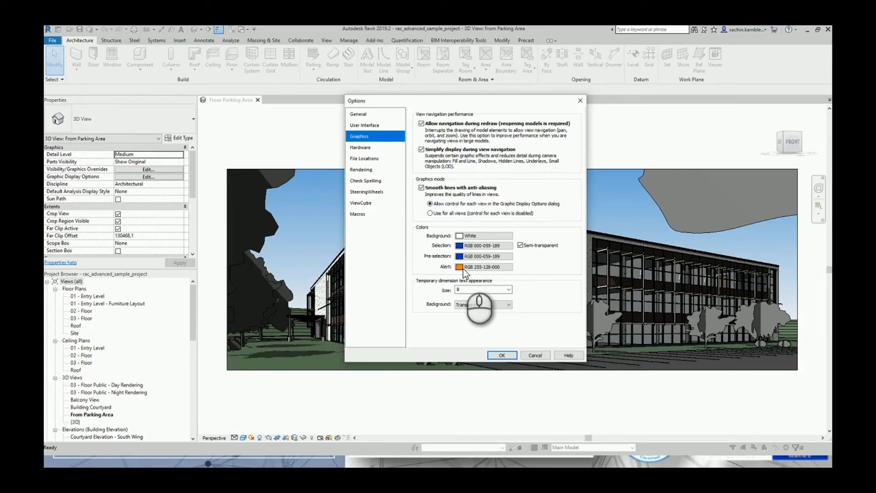
{"action": "left_click", "coordinate": [370, 148]}
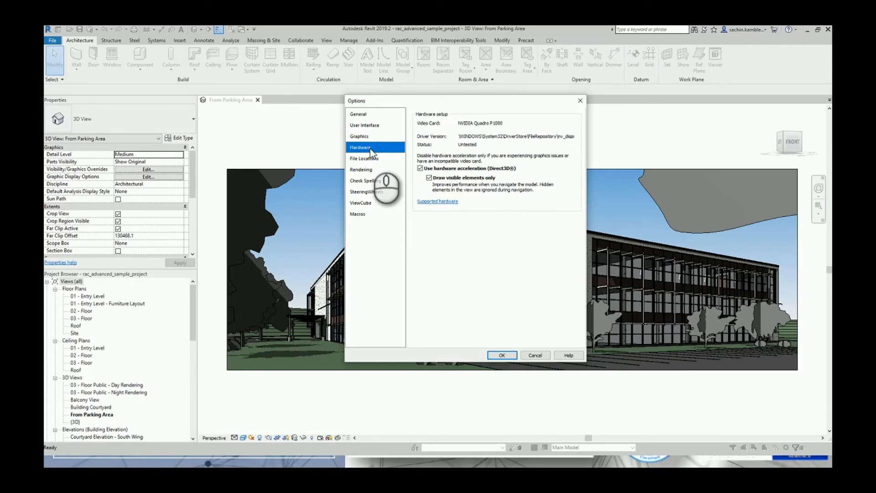
{"action": "left_click", "coordinate": [366, 159]}
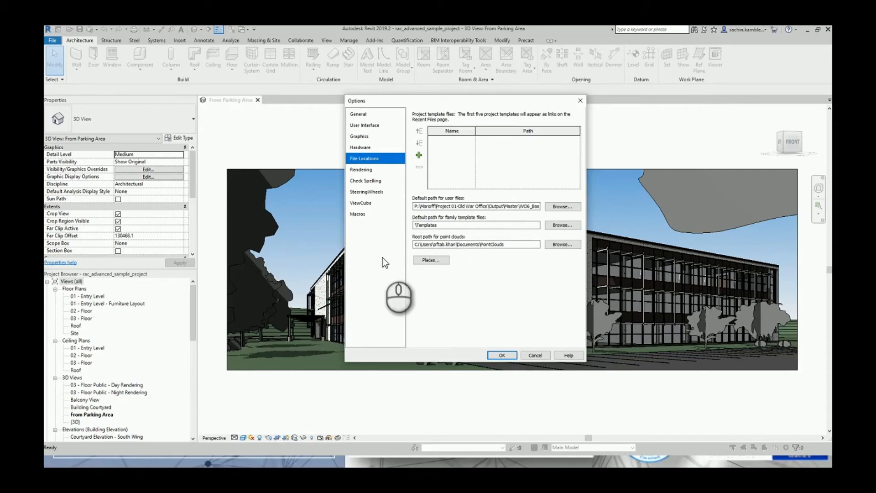
{"action": "left_click", "coordinate": [362, 173]}
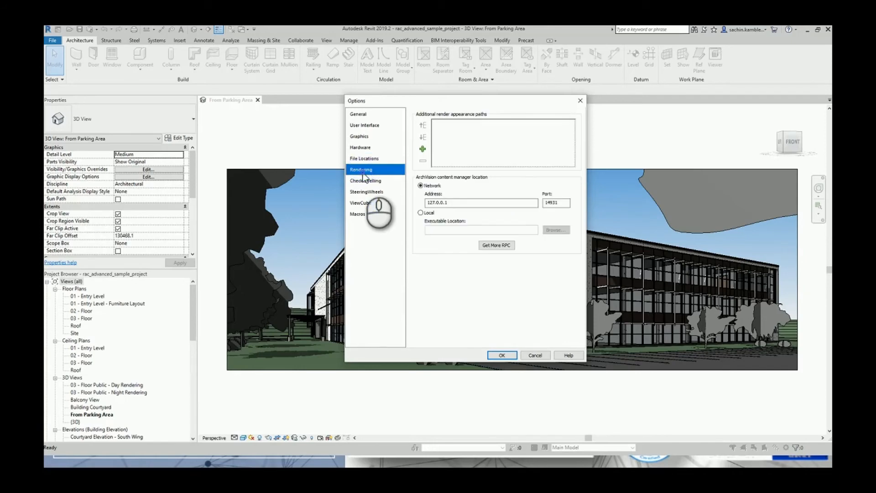
{"action": "left_click", "coordinate": [368, 192]}
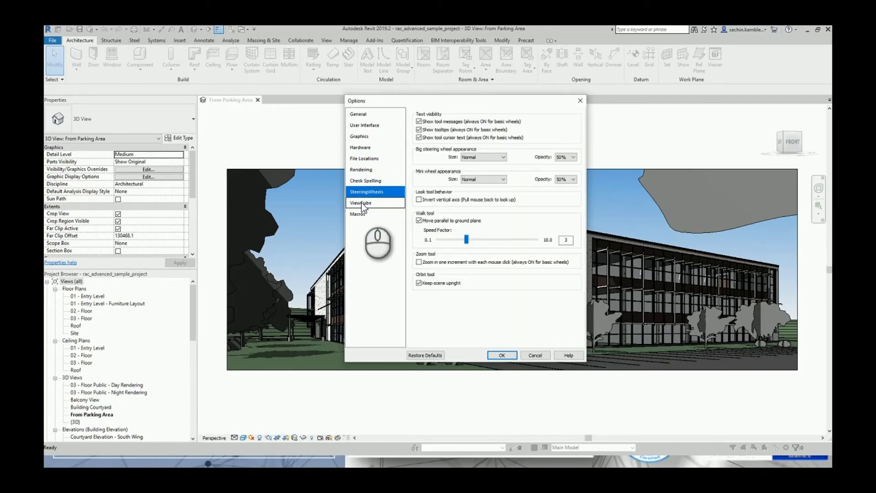
{"action": "left_click", "coordinate": [361, 203]}
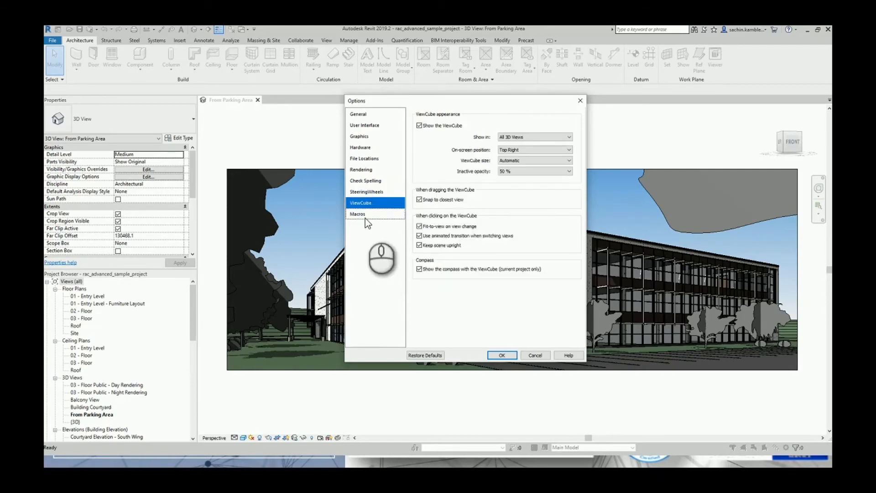
{"action": "left_click", "coordinate": [364, 214]}
{"action": "left_click", "coordinate": [500, 356]}
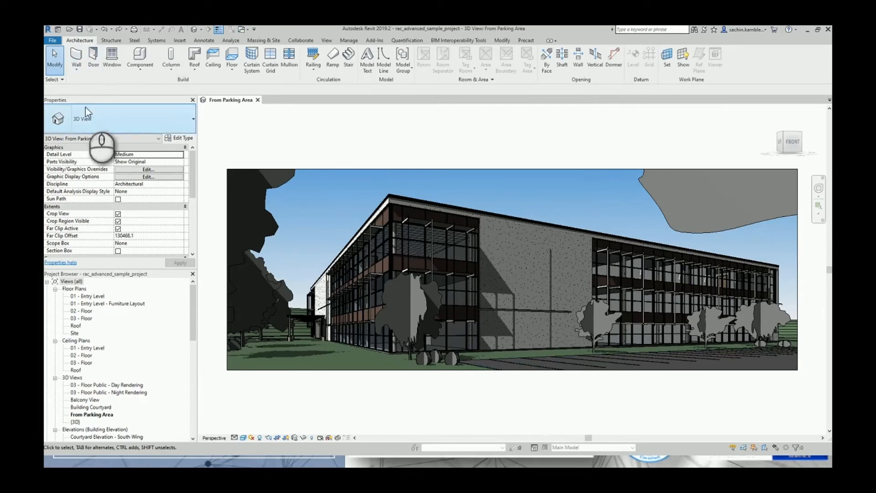
Step: Review the file commands and the tools listed in the Quick Access Toolbar customization, and confirm it without changes
{"action": "left_click", "coordinate": [55, 41]}
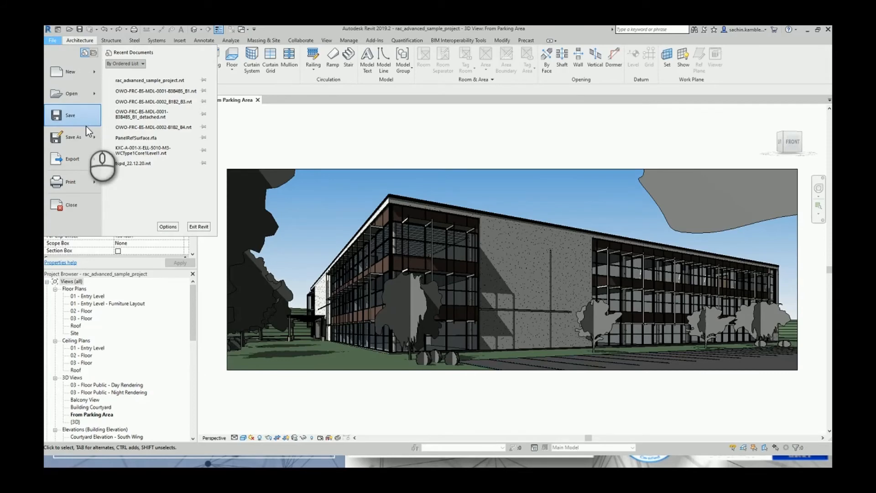
{"action": "left_click", "coordinate": [86, 126]}
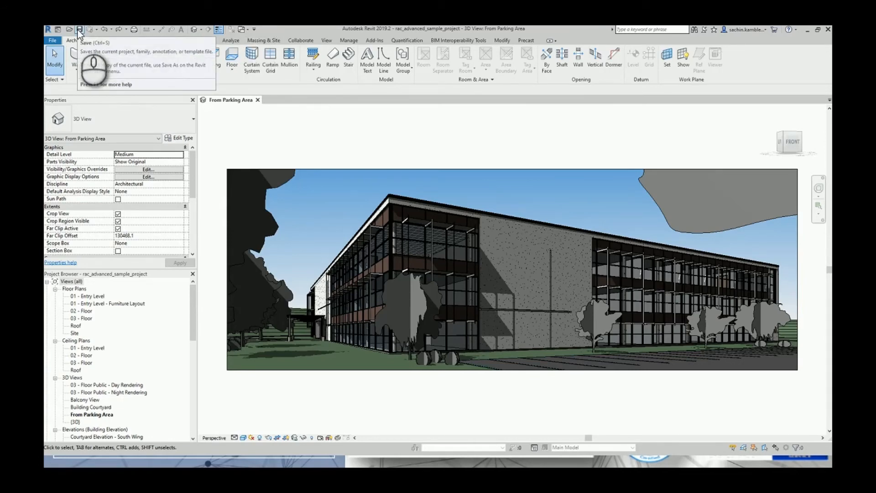
{"action": "left_click", "coordinate": [254, 29]}
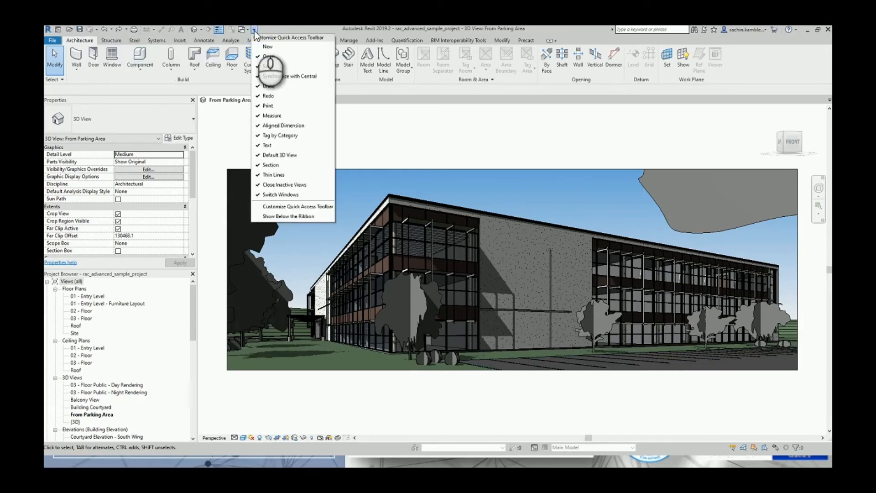
{"action": "left_click", "coordinate": [271, 207]}
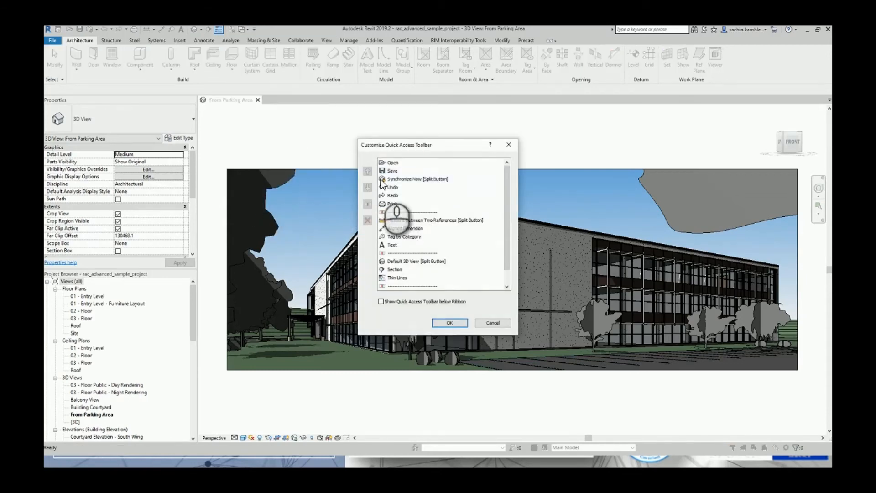
{"action": "scroll", "coordinate": [406, 283], "scroll_direction": "down", "scroll_amount": 1}
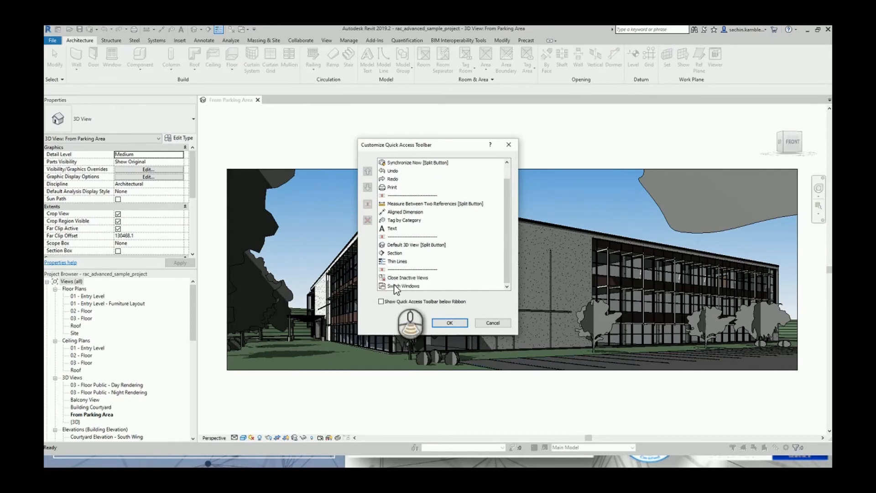
{"action": "scroll", "coordinate": [405, 273], "scroll_direction": "up", "scroll_amount": 1}
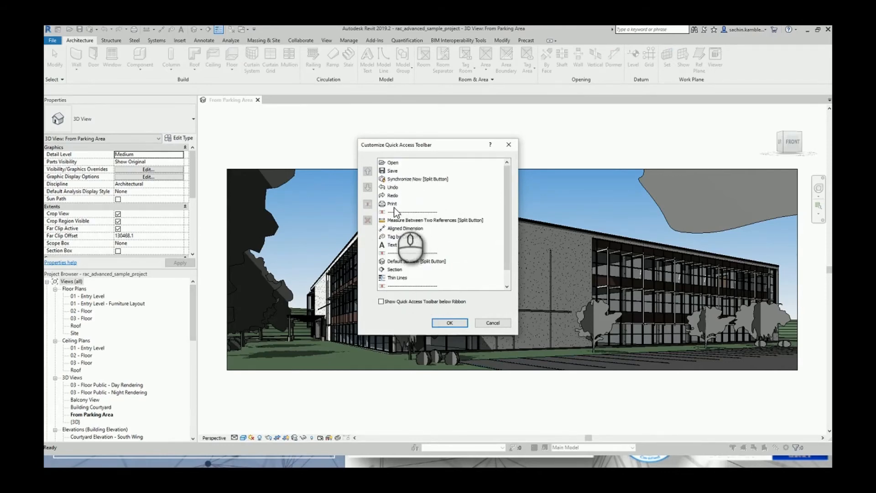
{"action": "left_click", "coordinate": [449, 323]}
Step: Review the available Architecture, Structure, Steel and Systems tools
{"action": "left_click", "coordinate": [111, 40]}
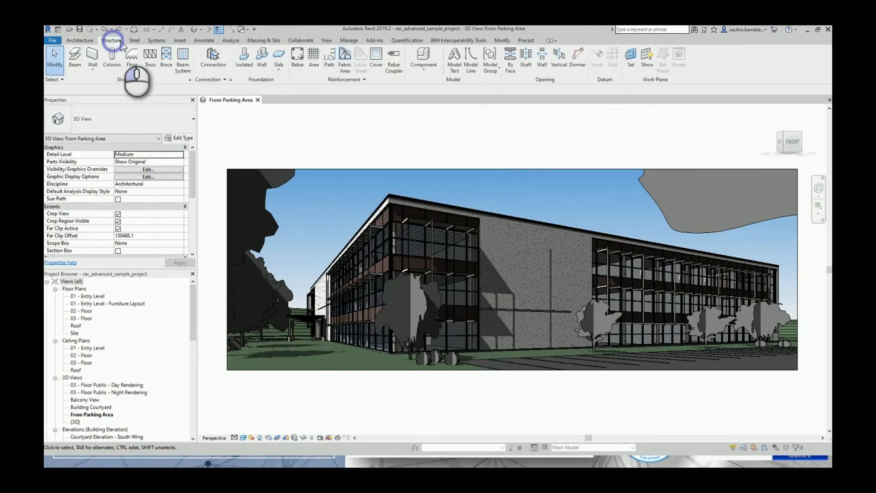
{"action": "left_click", "coordinate": [135, 40]}
{"action": "left_click", "coordinate": [86, 42]}
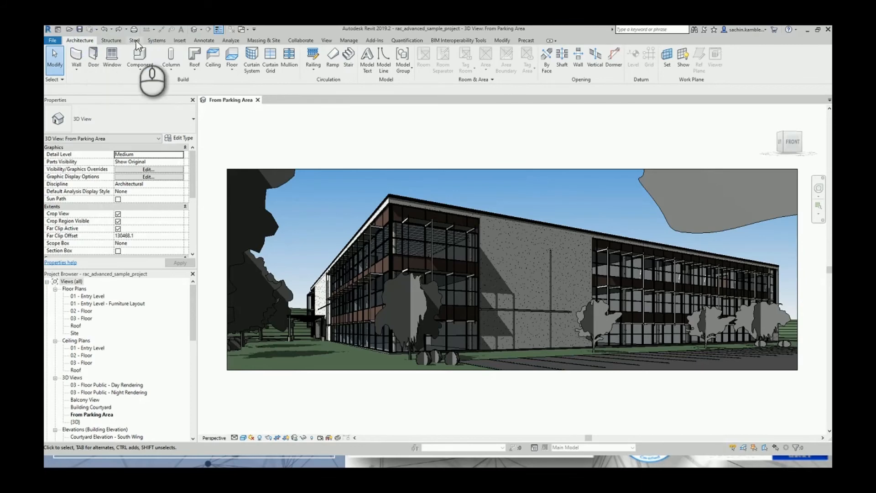
{"action": "left_click", "coordinate": [109, 41]}
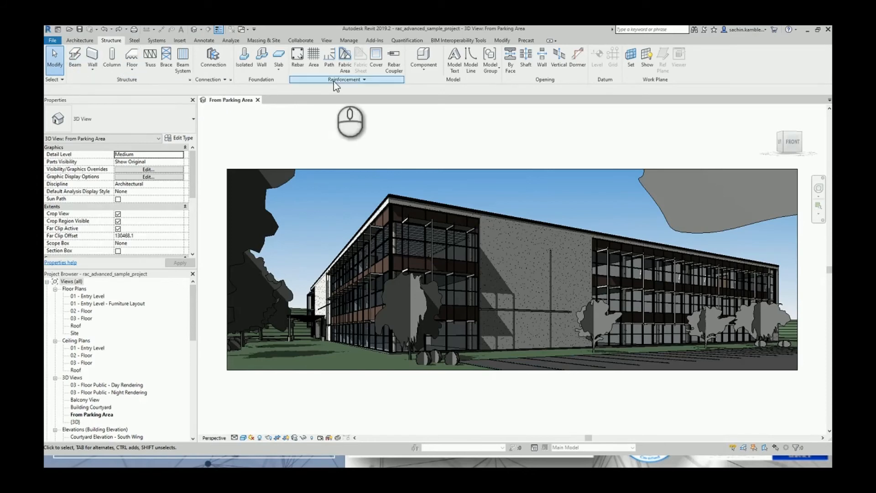
{"action": "left_click", "coordinate": [135, 41]}
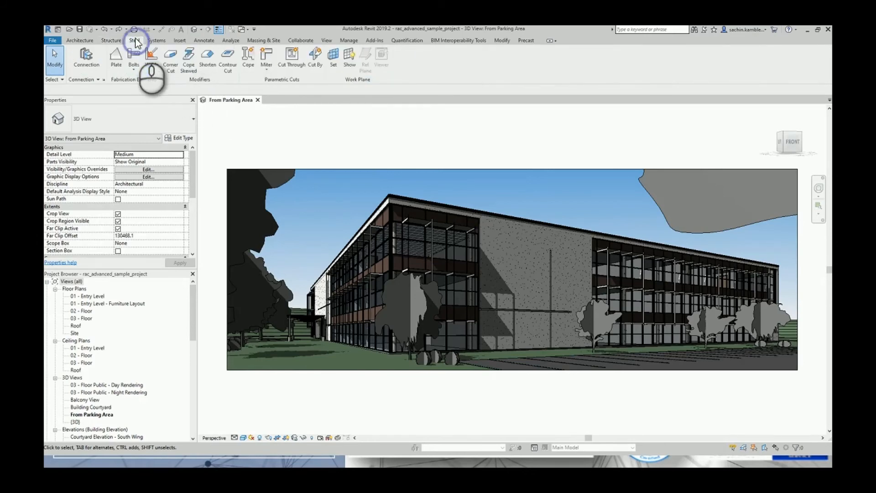
{"action": "left_click", "coordinate": [155, 41]}
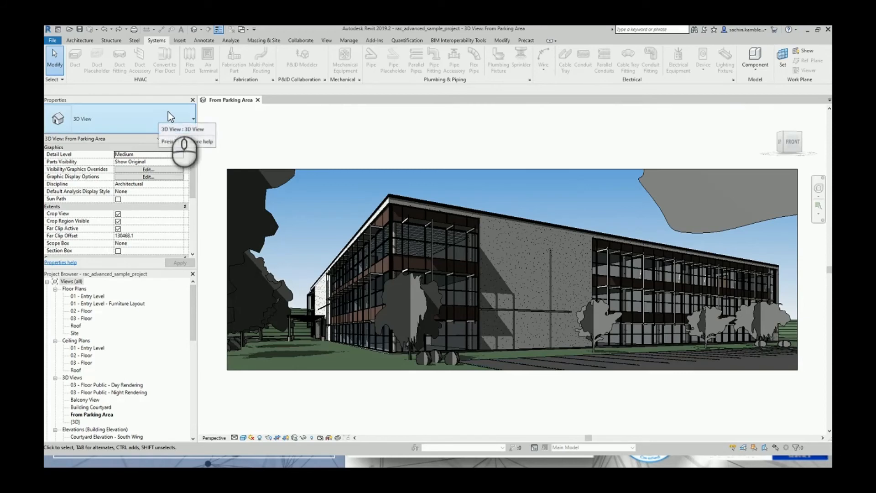
Step: Examine the camera, identity data and phasing properties of the From Parking Area 3D view
{"action": "left_click", "coordinate": [158, 100]}
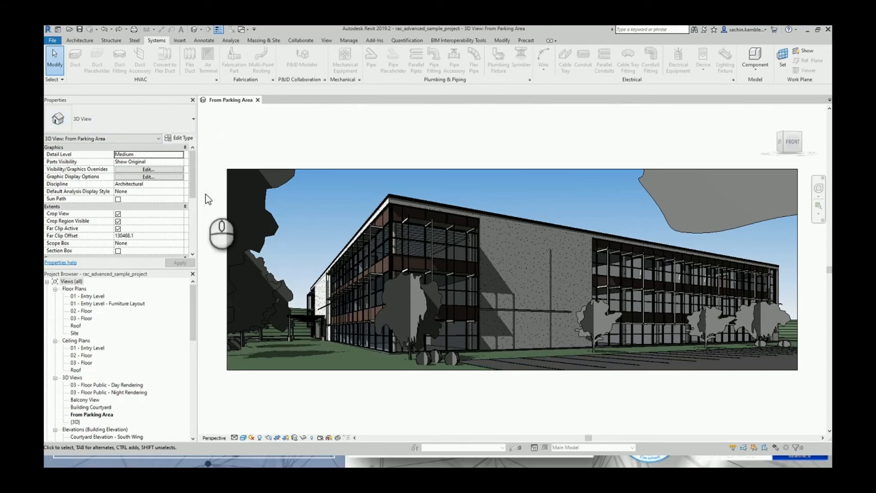
{"action": "scroll", "coordinate": [147, 176], "scroll_direction": "down", "scroll_amount": 1}
{"action": "scroll", "coordinate": [147, 174], "scroll_direction": "down", "scroll_amount": 5}
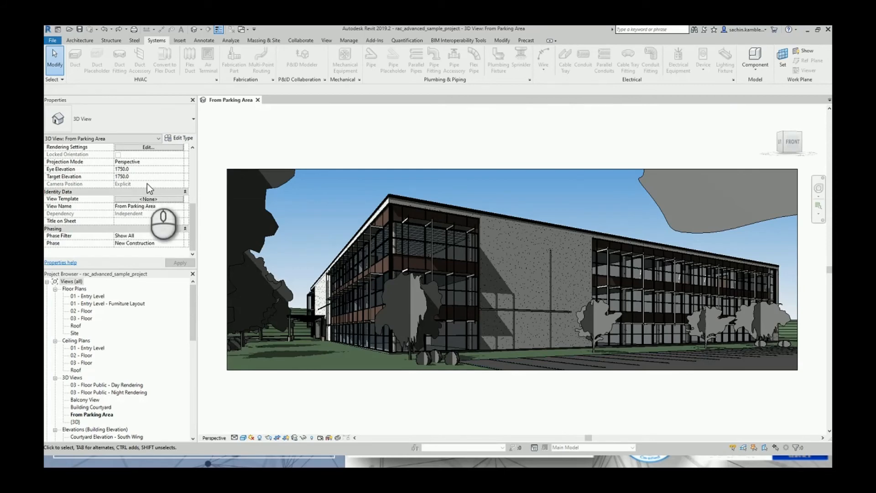
{"action": "scroll", "coordinate": [164, 226], "scroll_direction": "up", "scroll_amount": 4}
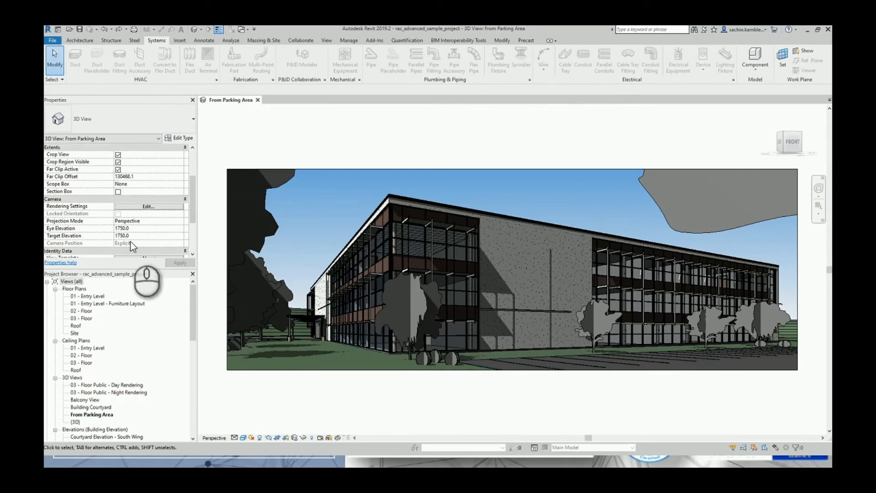
{"action": "left_click", "coordinate": [215, 150]}
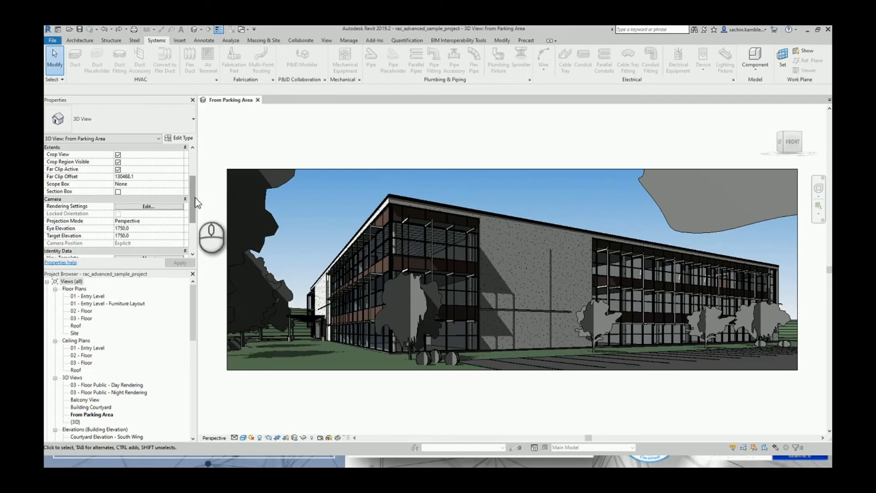
{"action": "left_click_drag", "start_coordinate": [195, 199], "coordinate": [197, 166]}
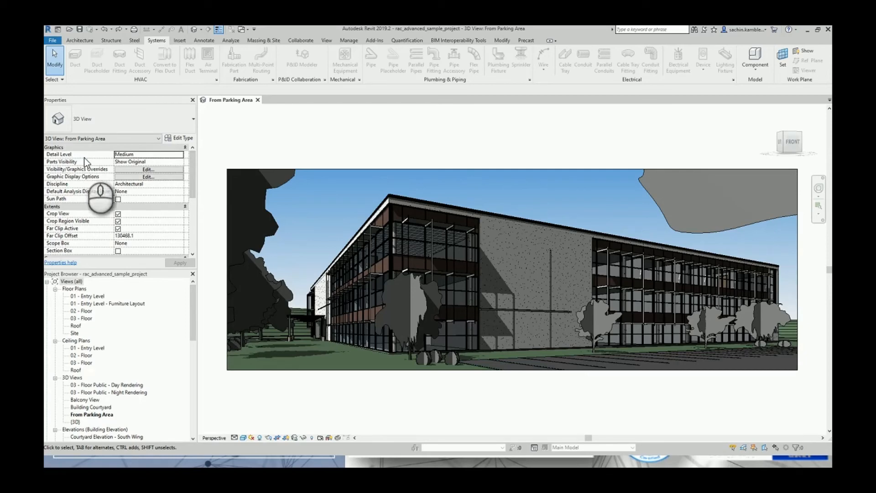
Step: Check the 3D view's Detail Level and Extents properties, and inspect the properties of the deciduous tree at the building's corner
{"action": "left_click", "coordinate": [182, 155]}
{"action": "left_click", "coordinate": [182, 156]}
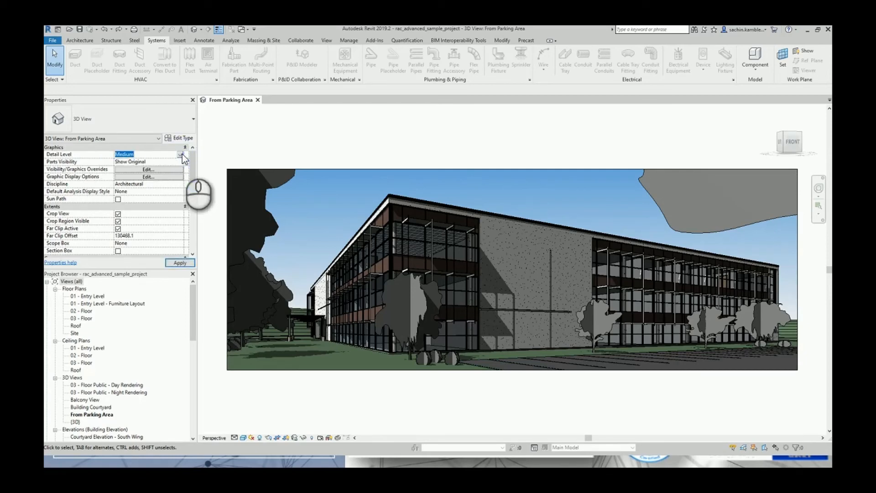
{"action": "left_click", "coordinate": [117, 221]}
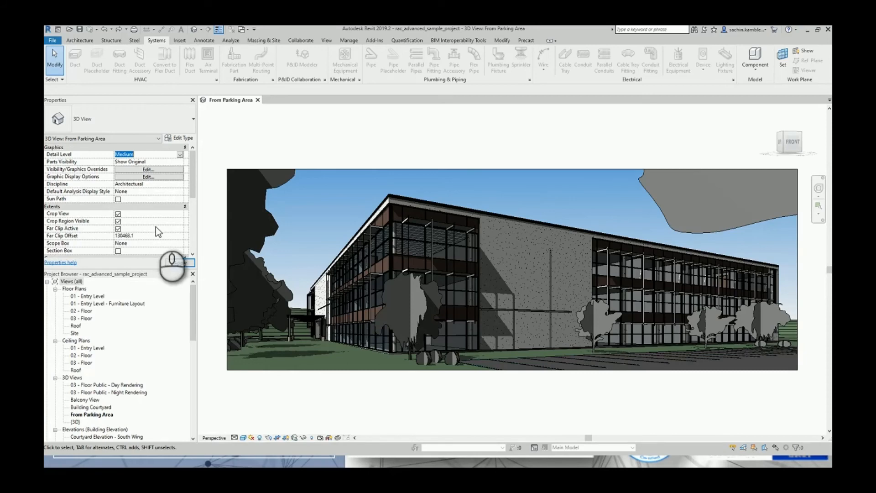
{"action": "left_click_drag", "start_coordinate": [191, 180], "coordinate": [187, 215]}
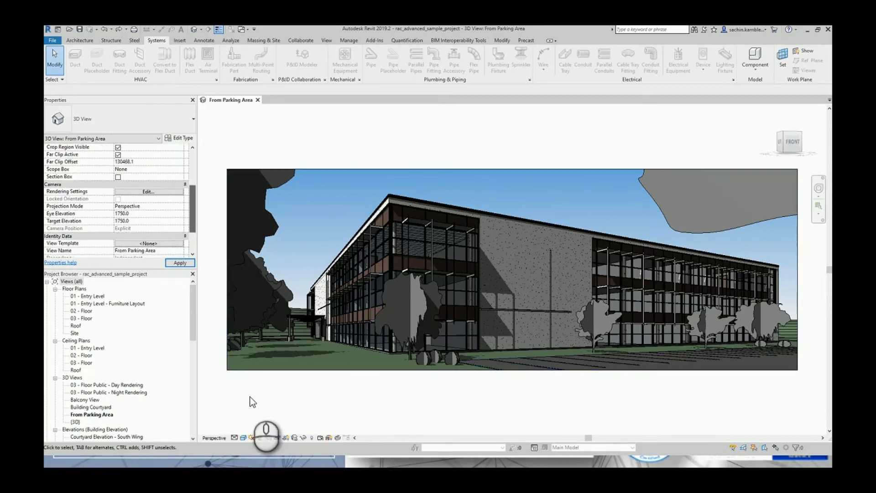
{"action": "left_click", "coordinate": [420, 321]}
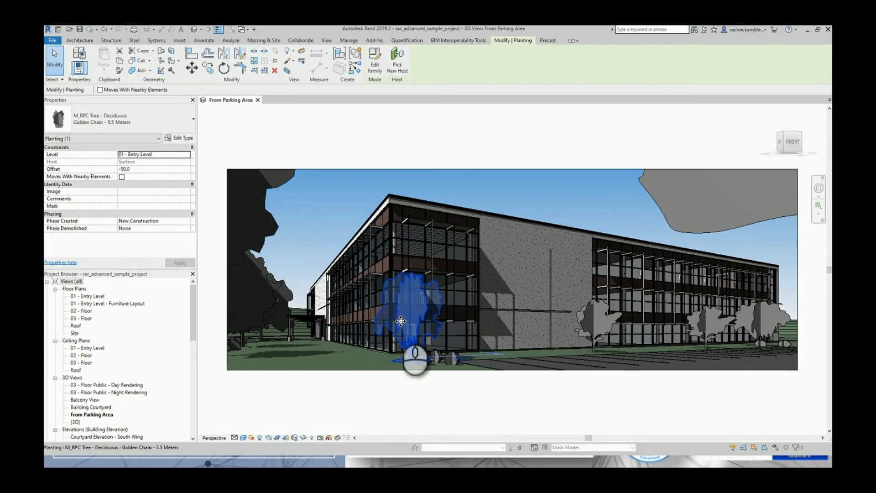
{"action": "left_click", "coordinate": [305, 394]}
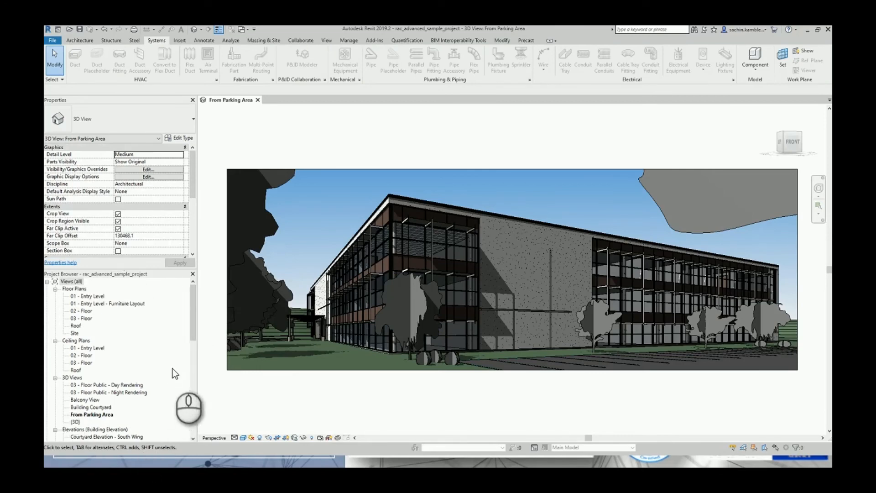
Step: Open the 01 - Entry Level floor plan, the 01 - Entry Level ceiling plan and the North elevation
{"action": "left_click", "coordinate": [89, 296]}
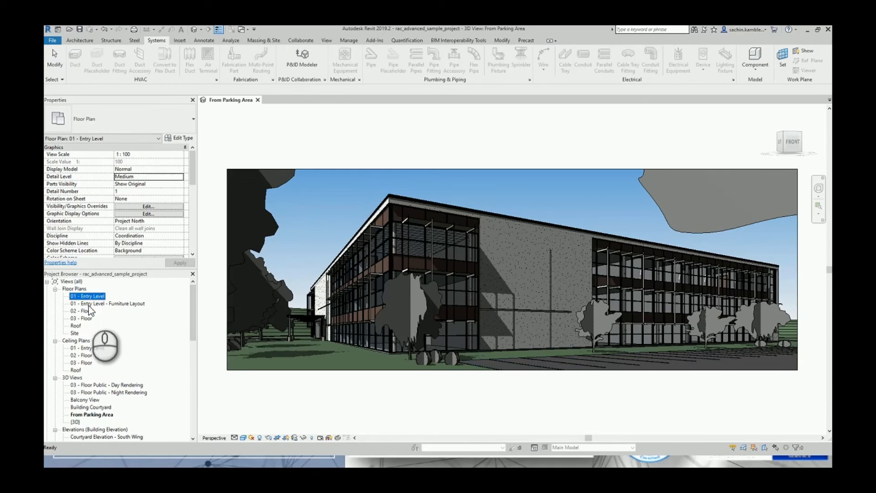
{"action": "double_click", "coordinate": [90, 297]}
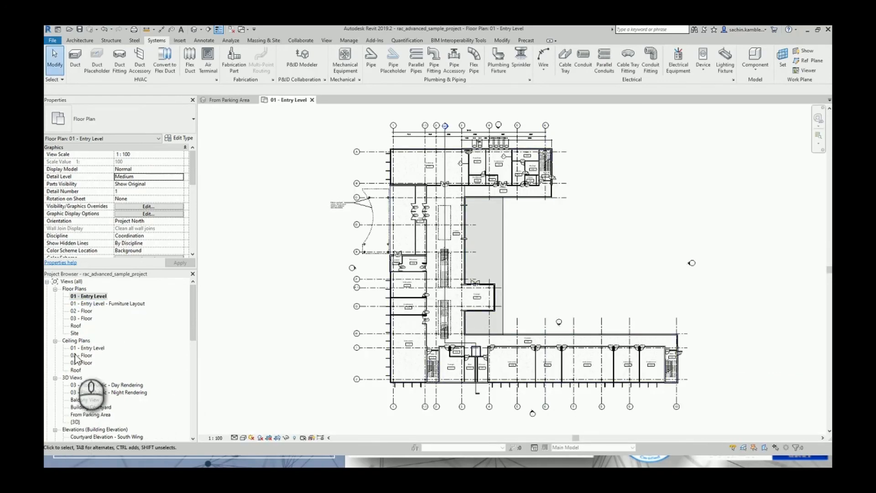
{"action": "double_click", "coordinate": [99, 349]}
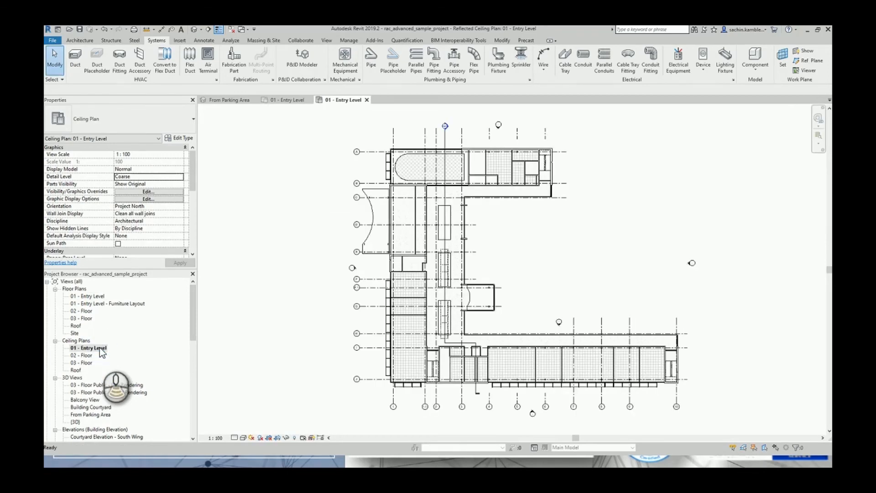
{"action": "scroll", "coordinate": [100, 348], "scroll_direction": "down", "scroll_amount": 5}
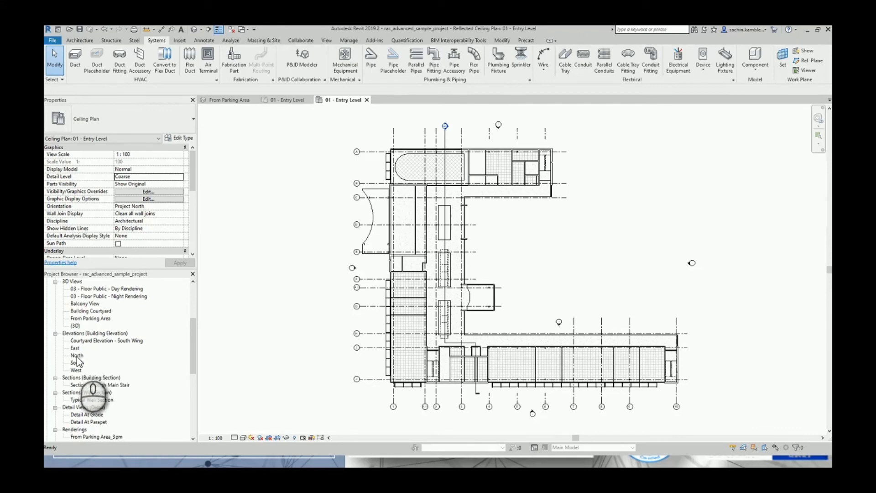
{"action": "double_click", "coordinate": [75, 355]}
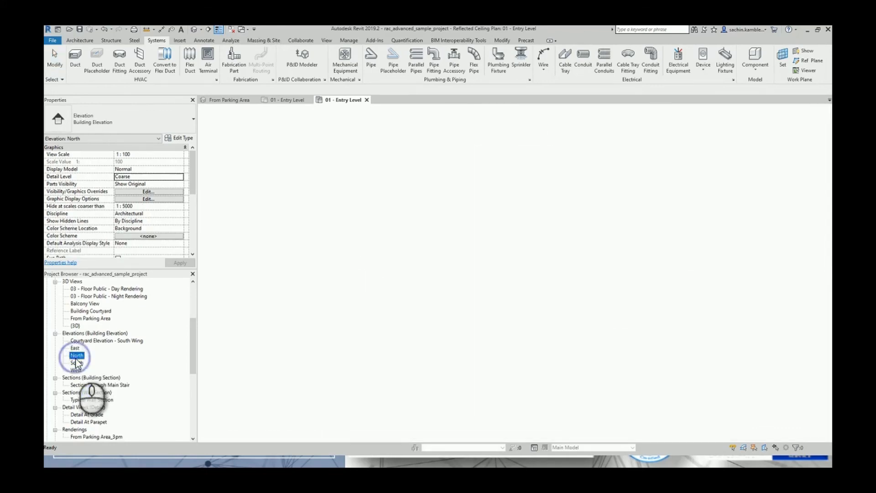
Step: Open sheet A1 - Floor Plan and activate its floor plan viewport for editing
{"action": "left_click_drag", "start_coordinate": [192, 340], "coordinate": [188, 411]}
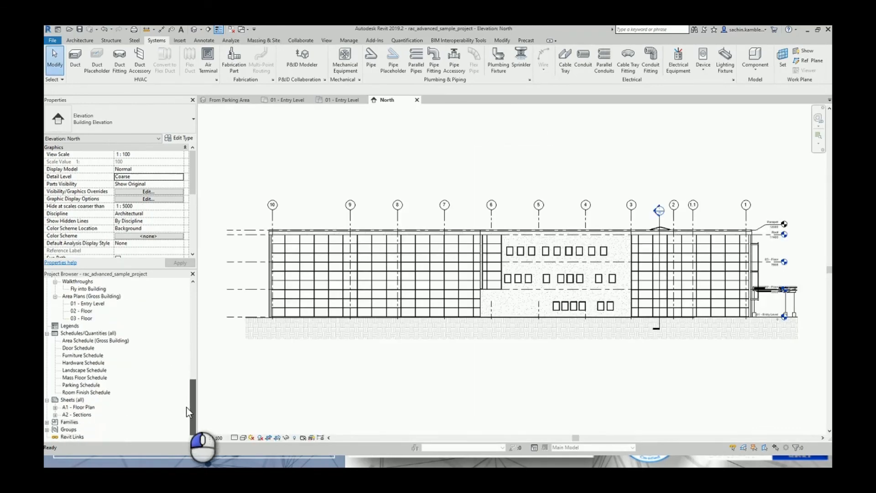
{"action": "double_click", "coordinate": [85, 407]}
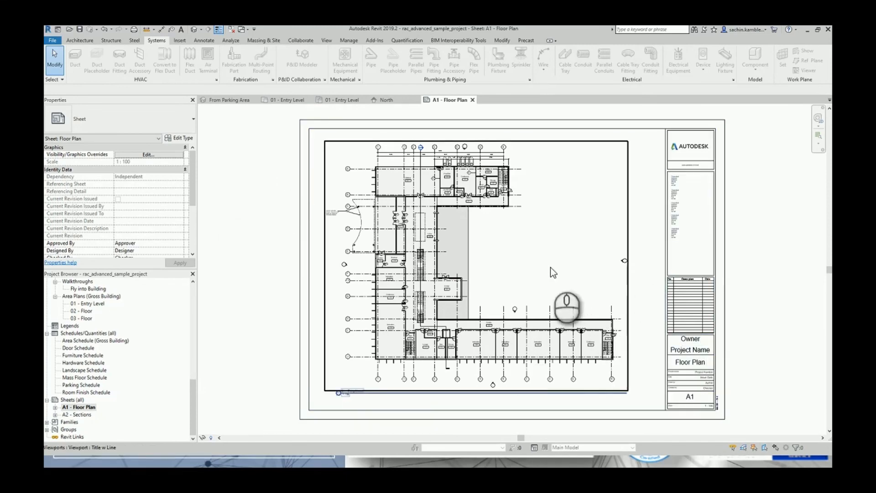
{"action": "double_click", "coordinate": [507, 259]}
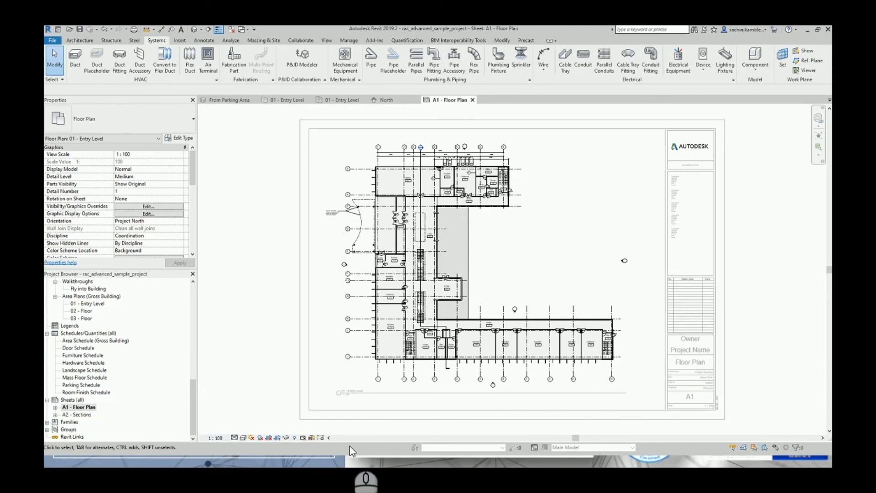
{"action": "mouse_move", "coordinate": [308, 458]}
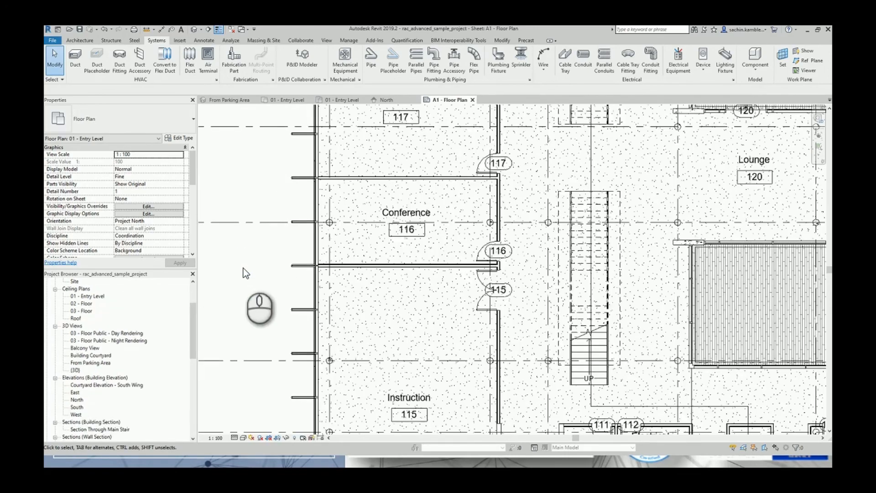
Step: Draw a horizontal 150 mm diameter pipe at a 1500 mm middle offset outside the exterior wall near the Instruction room, and select it
{"action": "key", "text": "p"}
{"action": "key", "text": "i"}
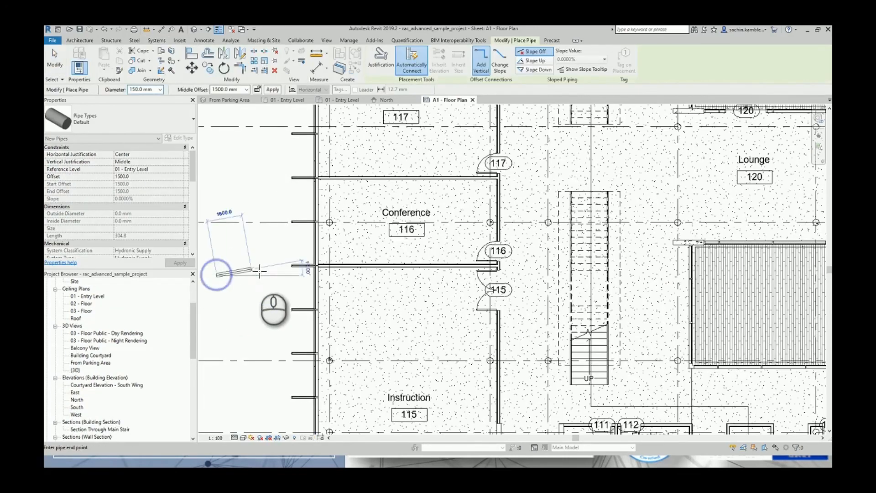
{"action": "left_click", "coordinate": [216, 275]}
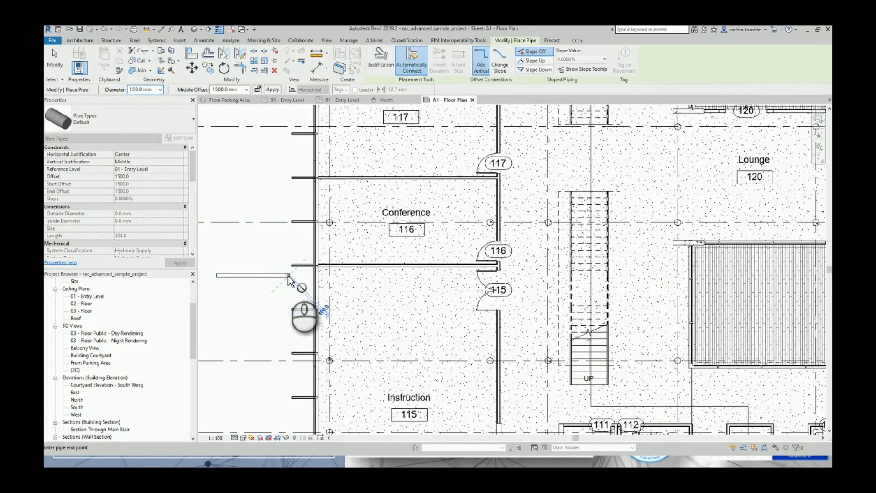
{"action": "left_click", "coordinate": [288, 276]}
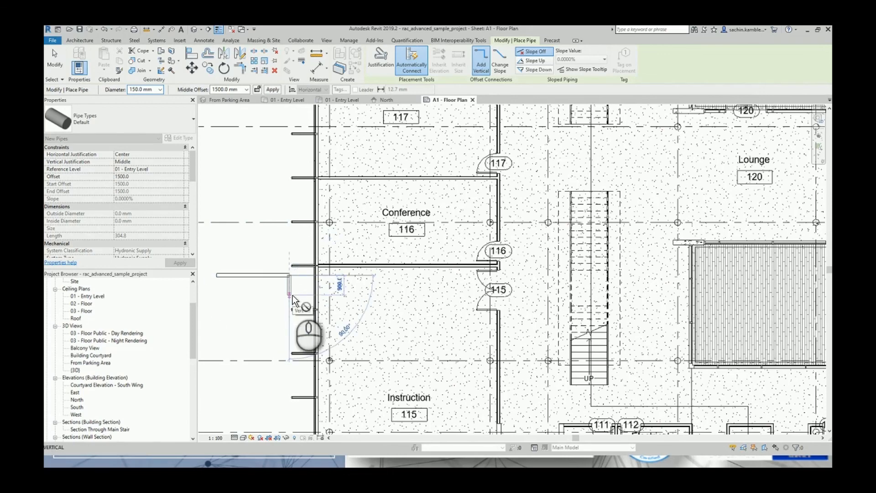
{"action": "key", "text": "Escape"}
{"action": "key", "text": "Escape"}
{"action": "left_click", "coordinate": [274, 279]}
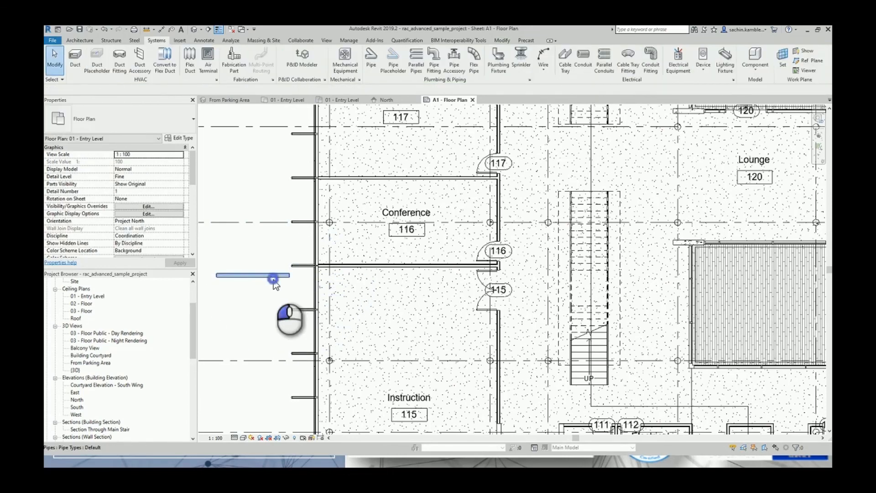